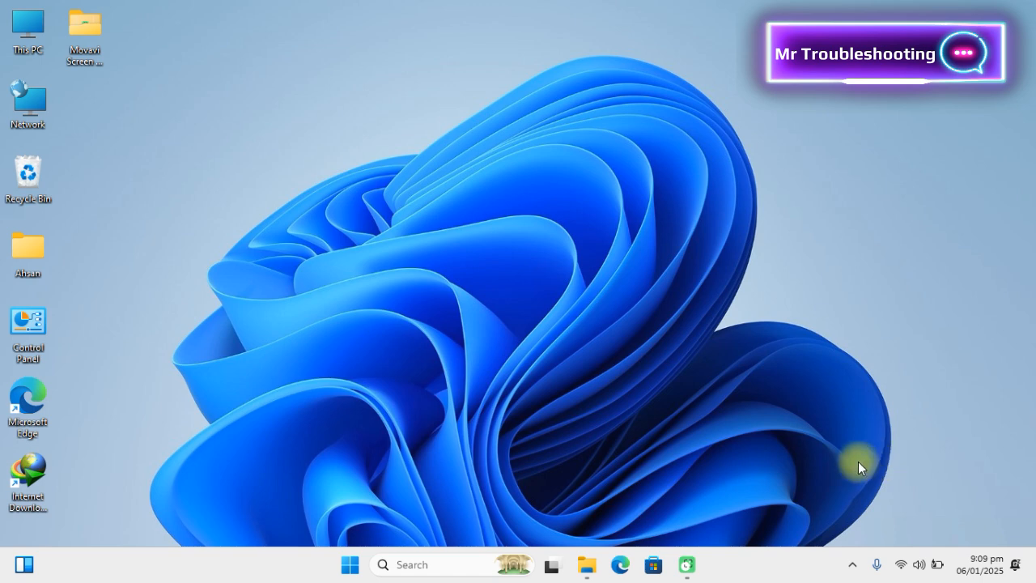
Open Optimize Drives from the properties of Local Disk (C:) in This PC and inspect the volume without a drive letter.
double_click(31, 41)
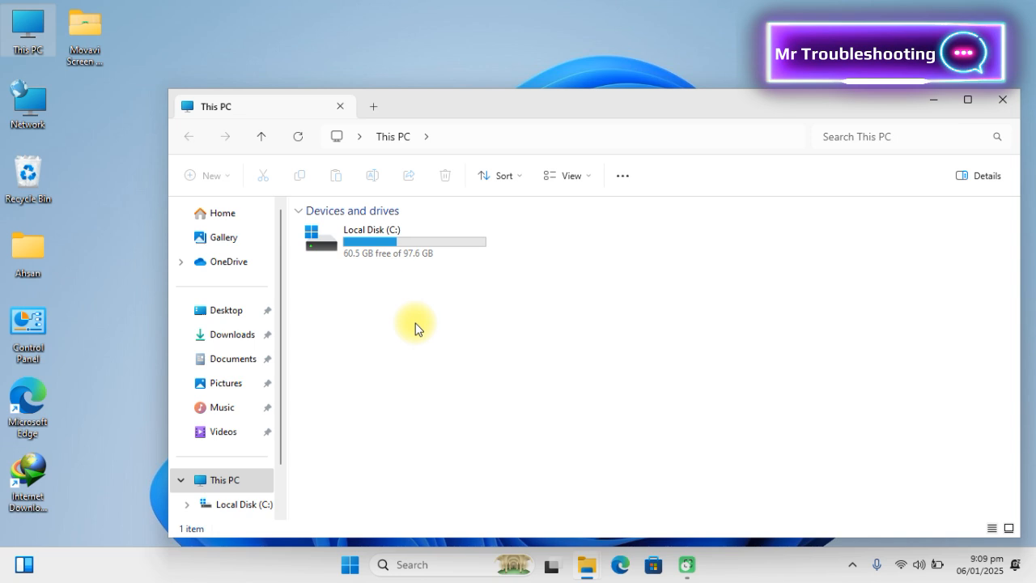
click(385, 243)
right_click(385, 243)
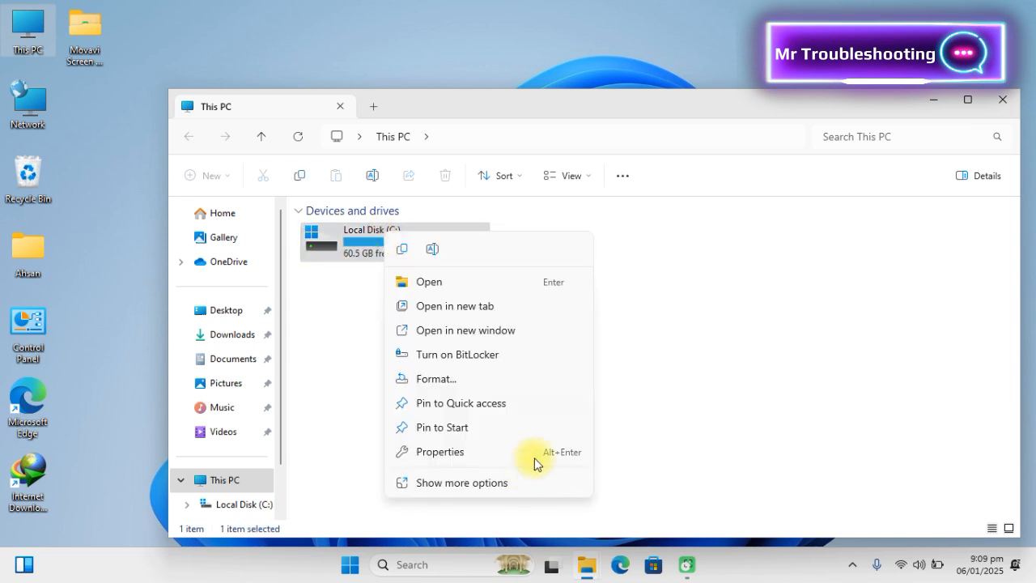
click(479, 456)
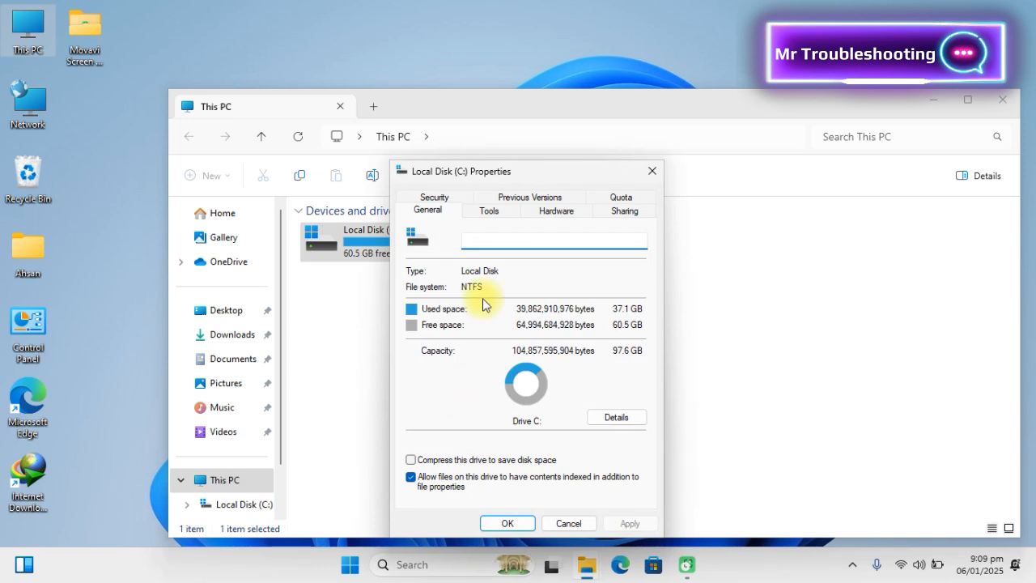
click(493, 208)
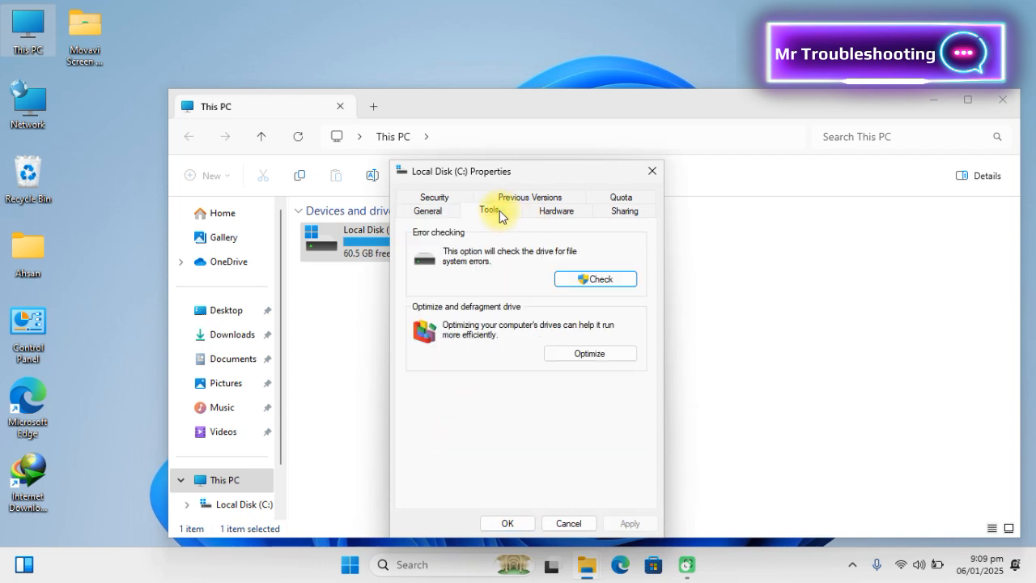
click(578, 355)
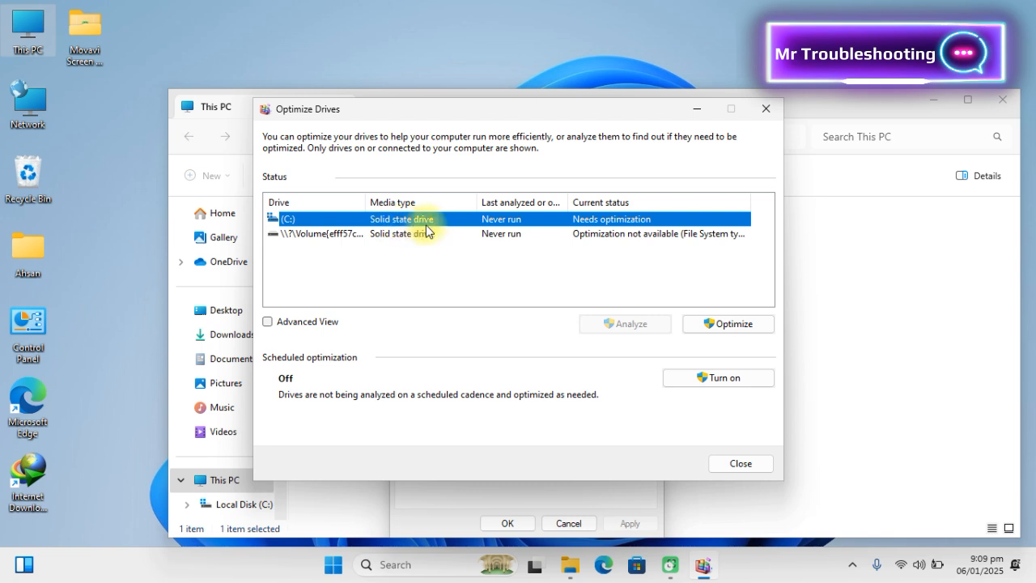
click(344, 235)
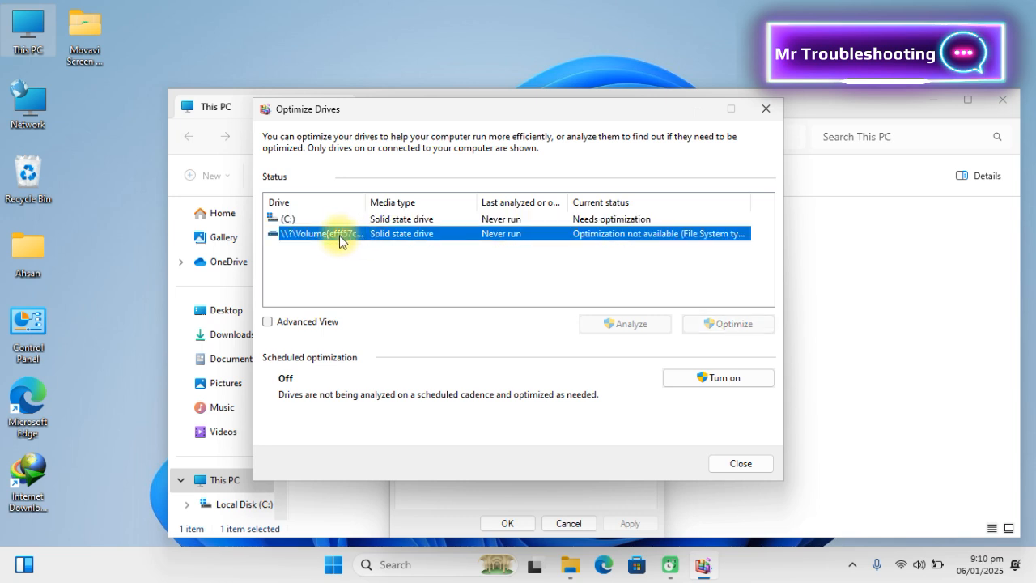
drag(365, 203, 361, 232)
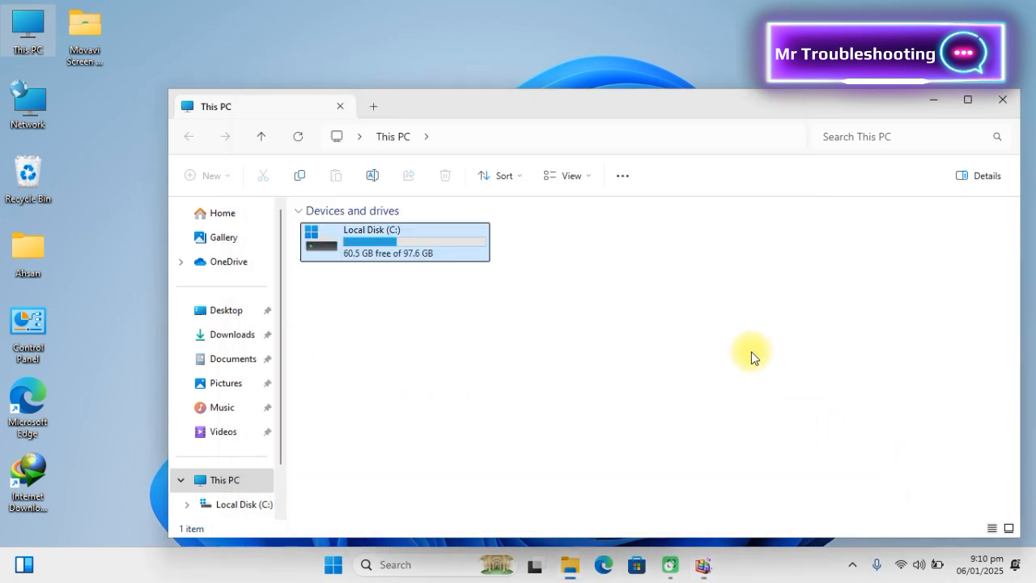
click(521, 321)
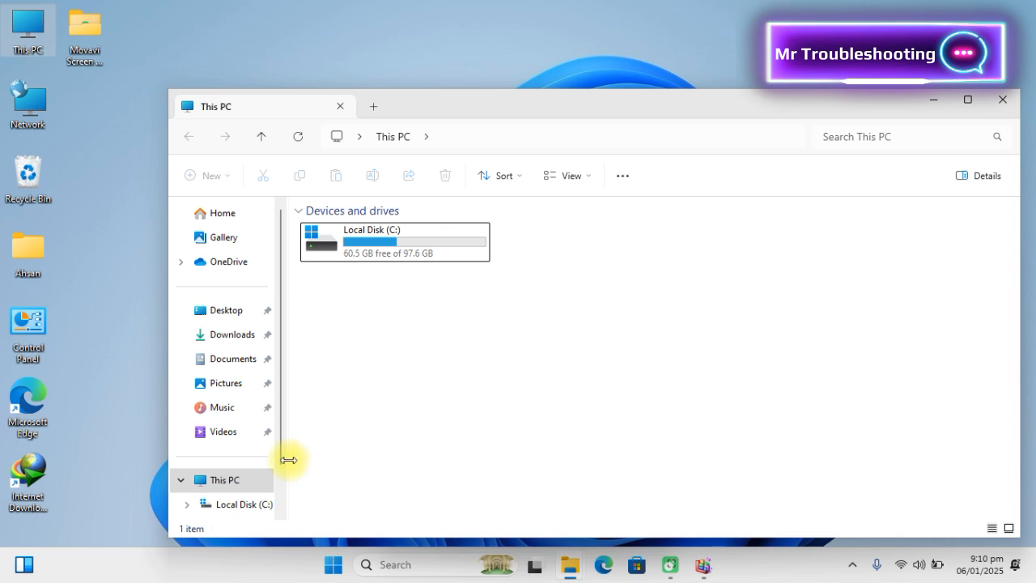
click(249, 478)
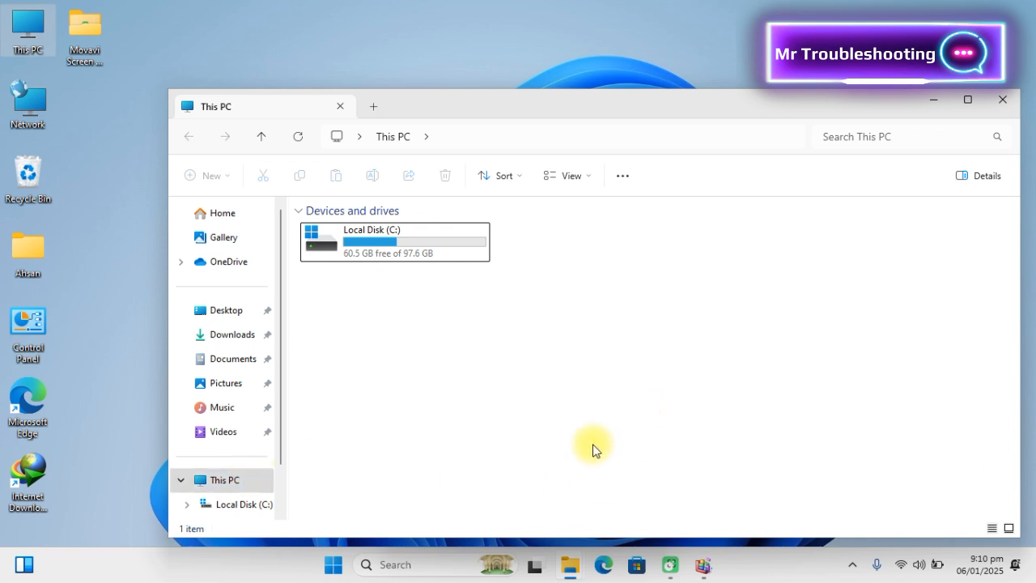
Search Windows for "disk" and open the tool to create and format hard disk partitions.
click(432, 566)
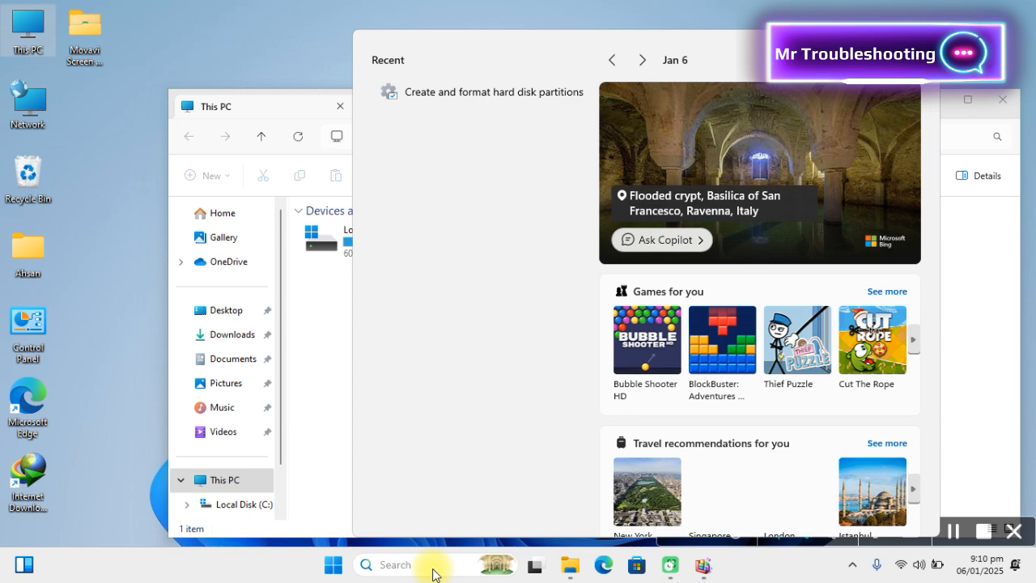
text(d)
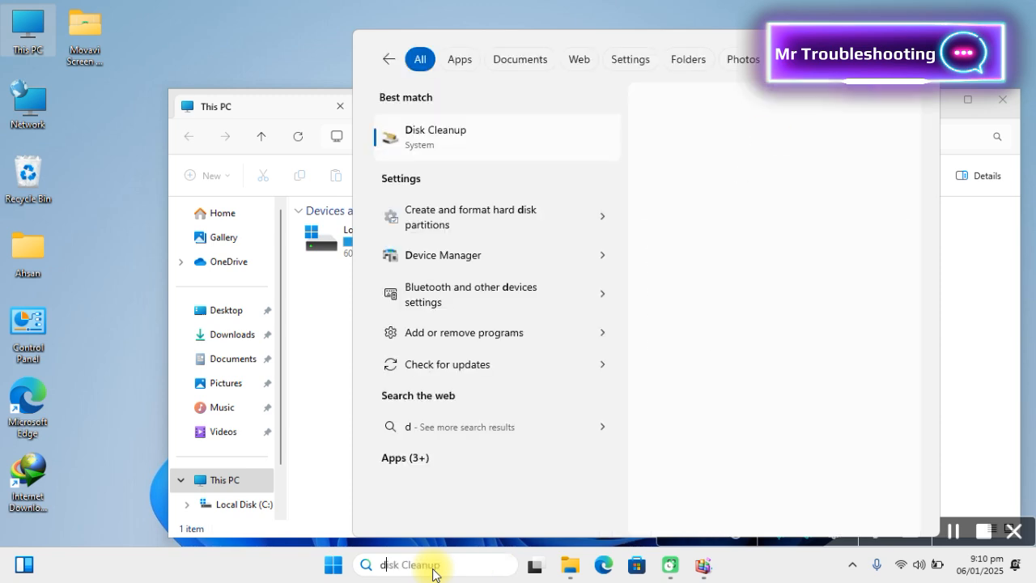
text(isk)
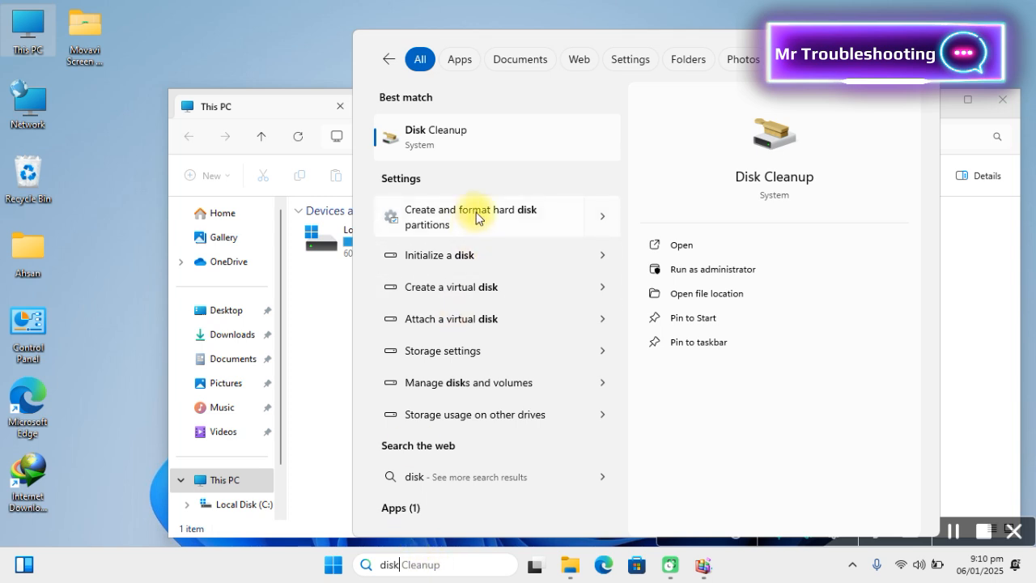
click(520, 217)
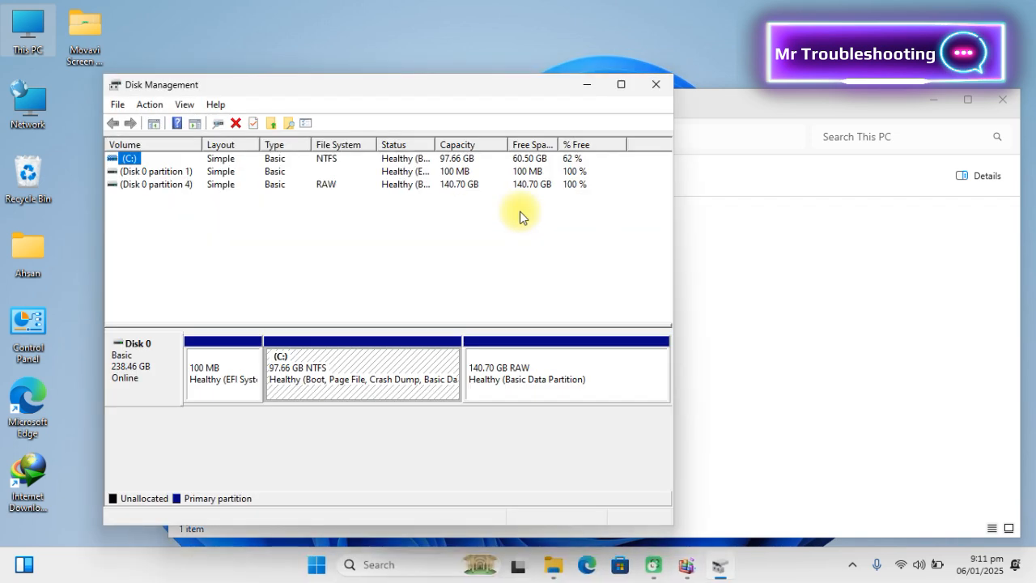
Compare the drives in This PC with the Disk Management volumes, inspecting Disk 0 partition 1 and partition 4.
click(806, 301)
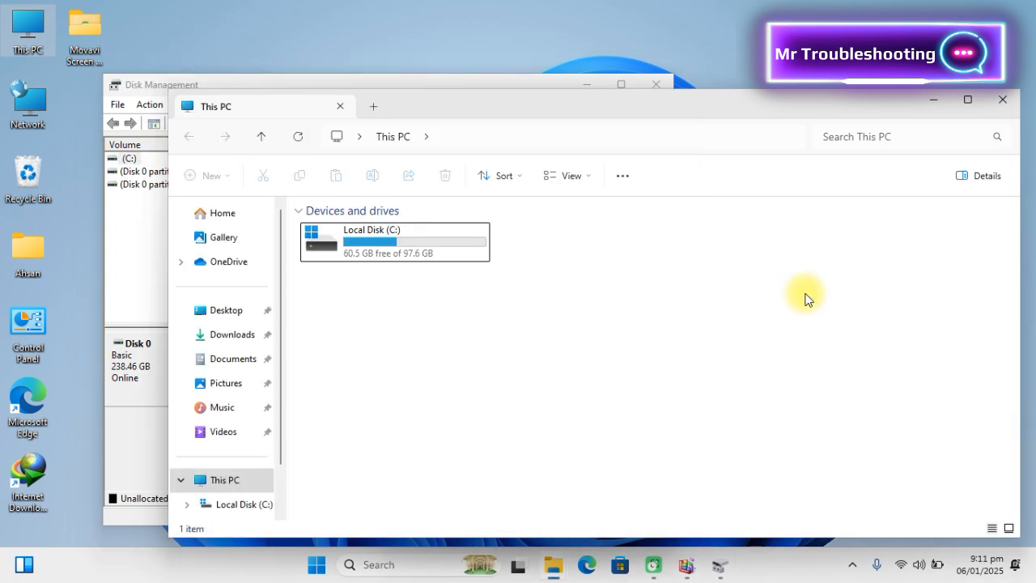
click(137, 220)
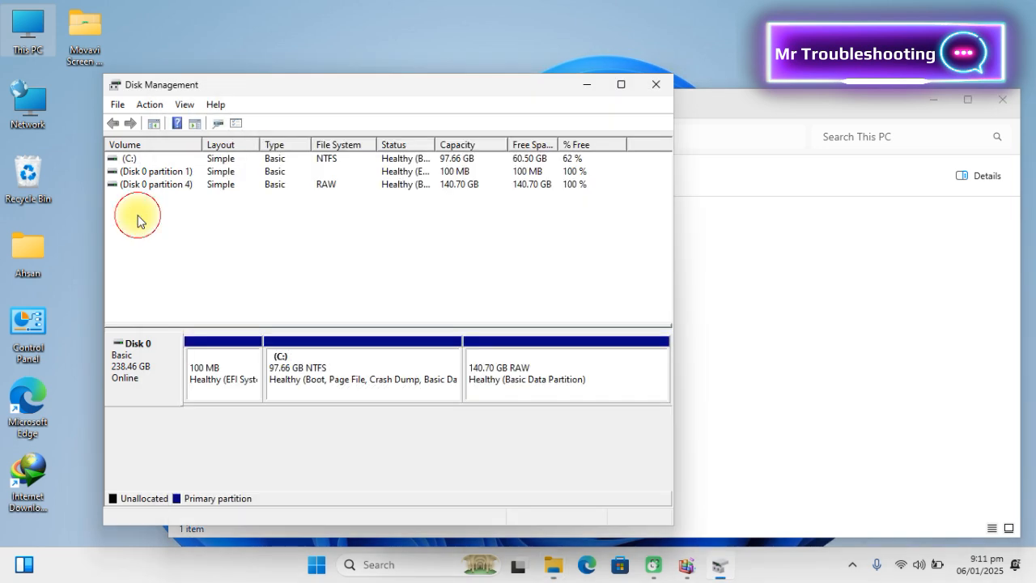
click(128, 173)
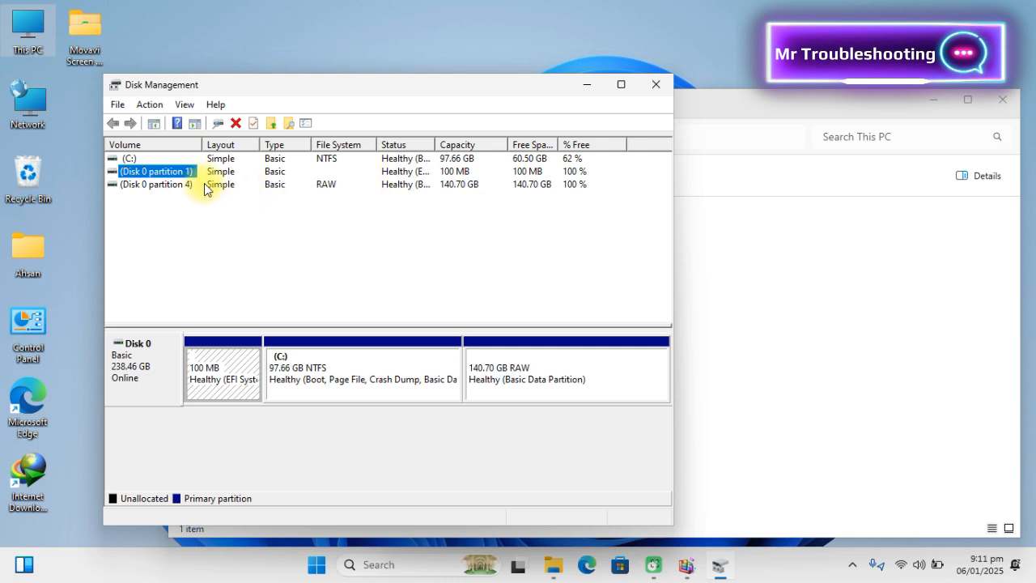
click(179, 185)
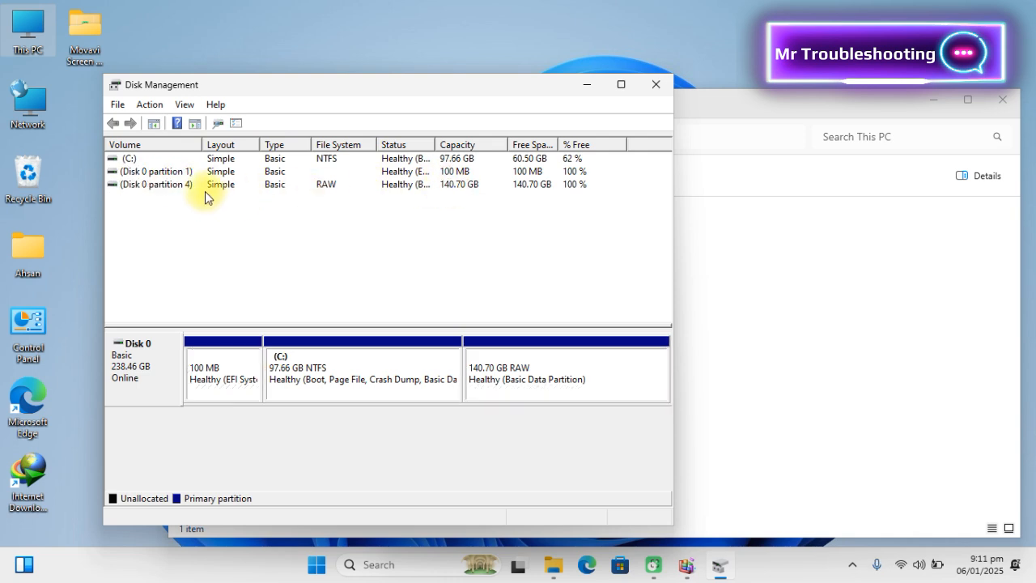
click(166, 185)
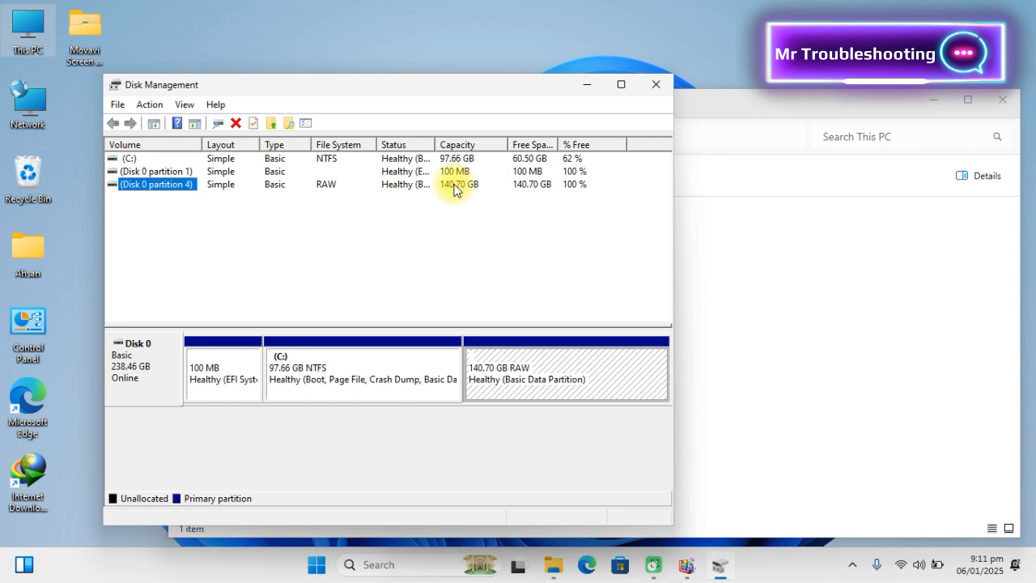
Add the drive letter D to Disk 0 partition 4, the 140.70 GB RAW volume.
click(183, 186)
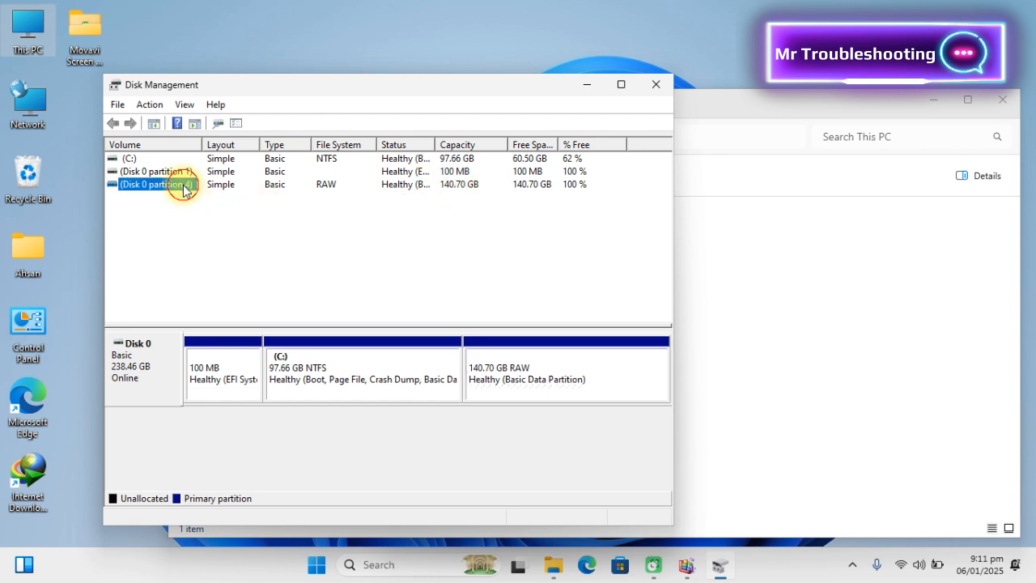
right_click(183, 189)
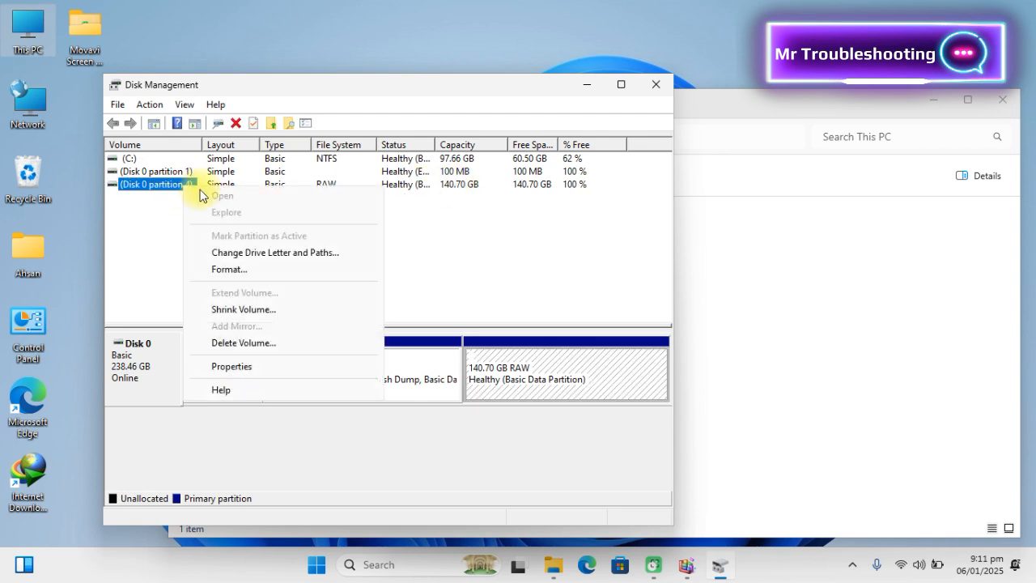
click(247, 254)
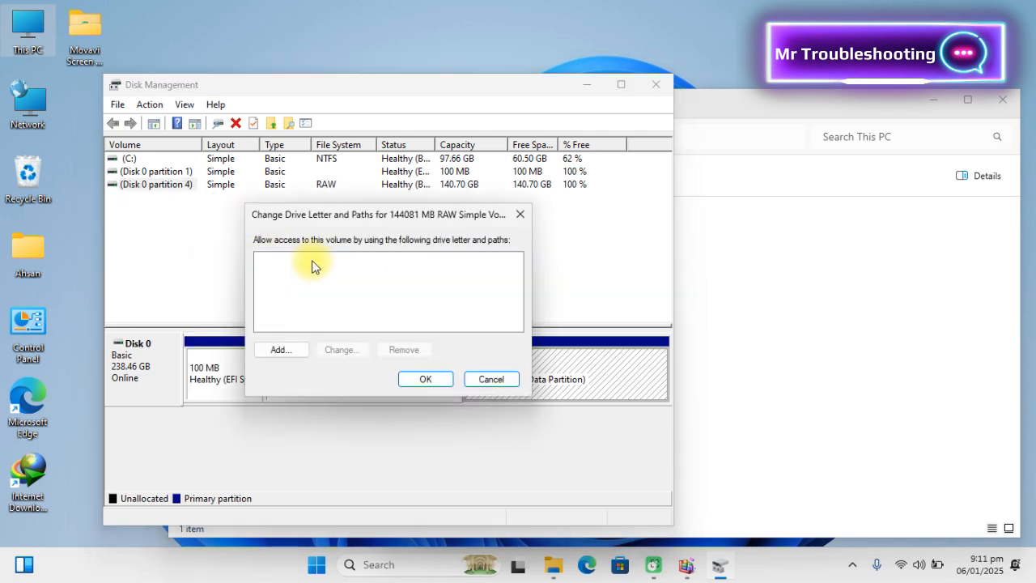
click(292, 349)
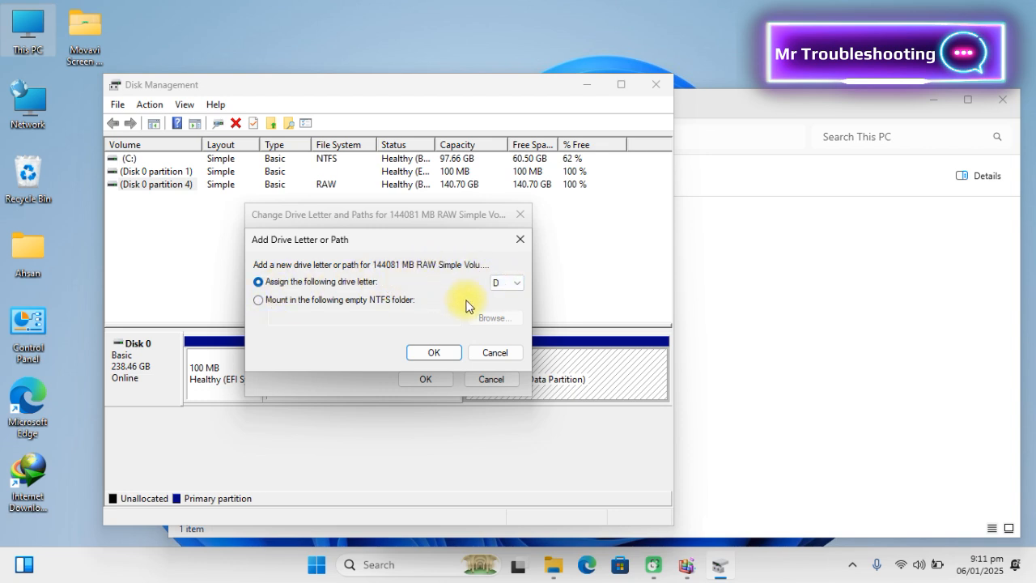
key(Down)
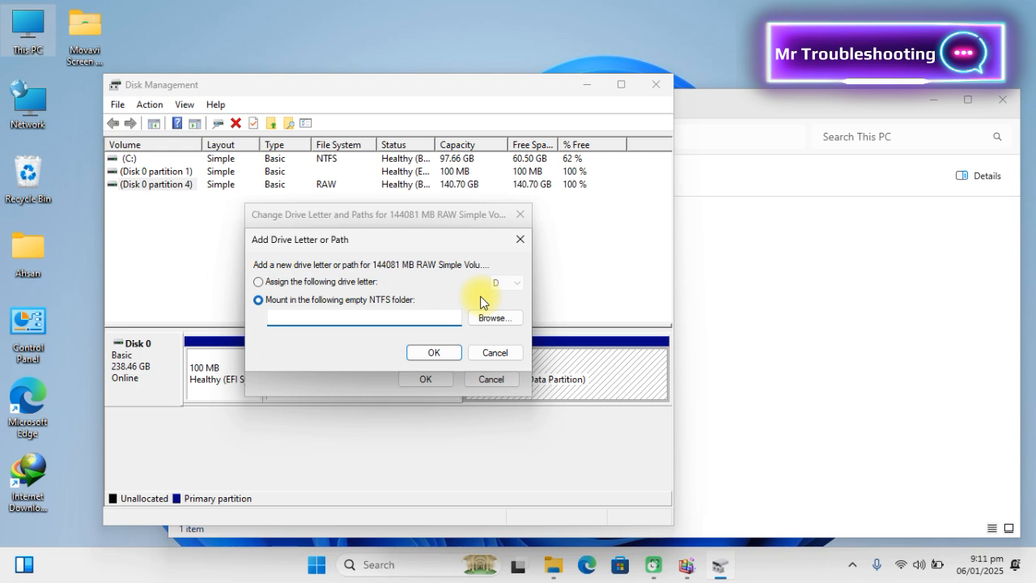
click(364, 282)
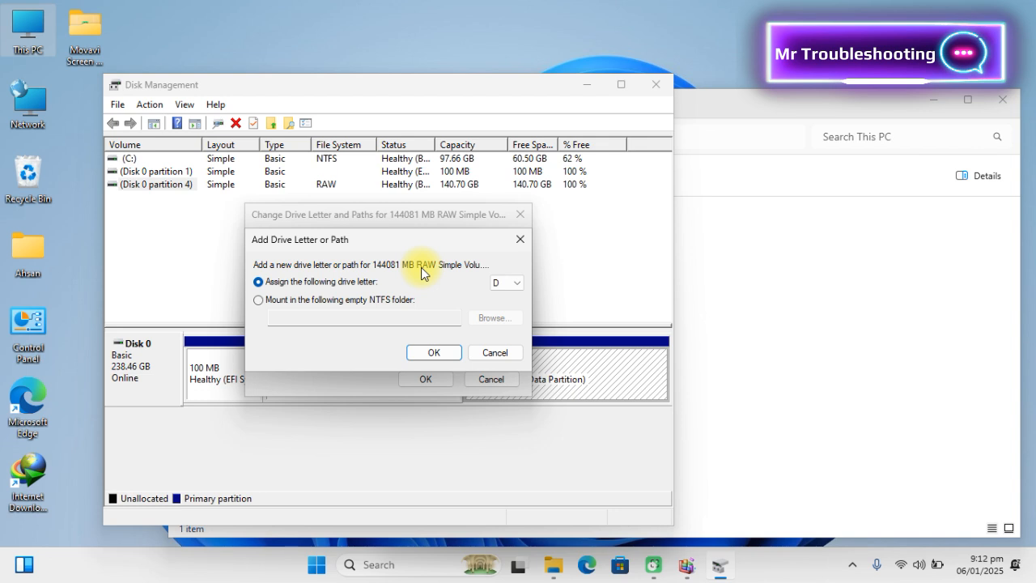
click(518, 288)
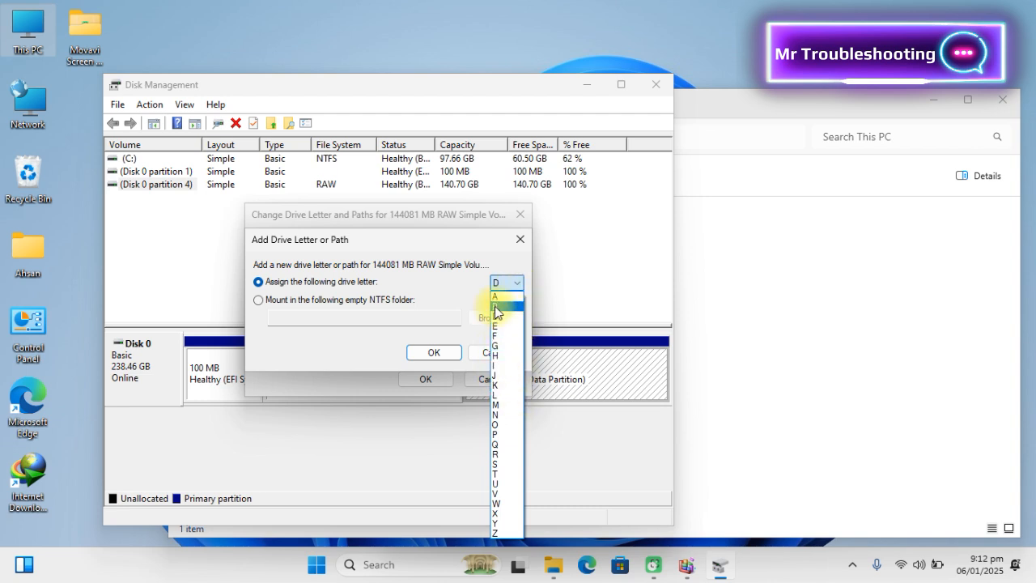
click(500, 316)
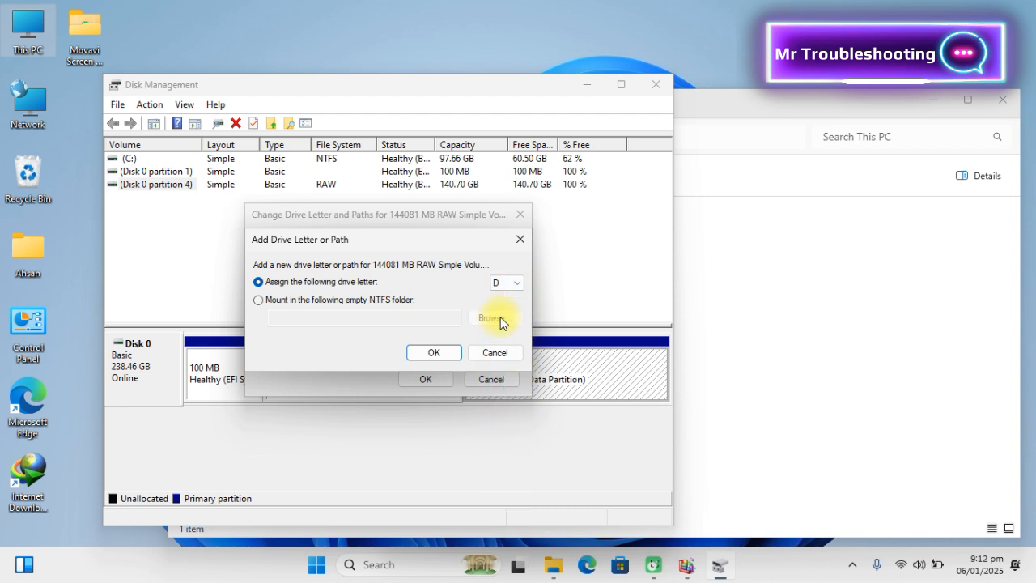
click(441, 351)
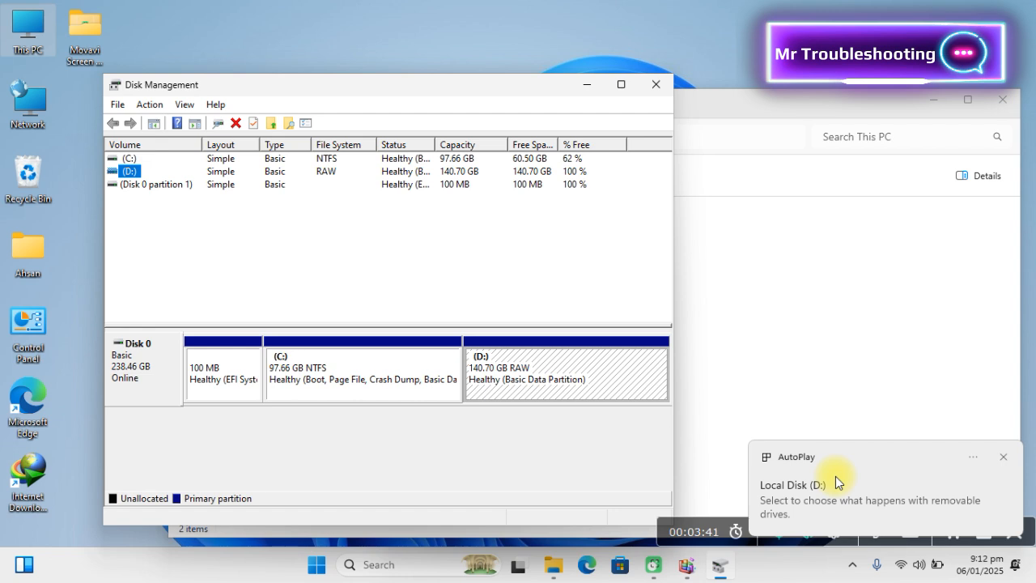
Switch to This PC in File Explorer, view the computer's system properties and minimise the Settings window.
click(806, 323)
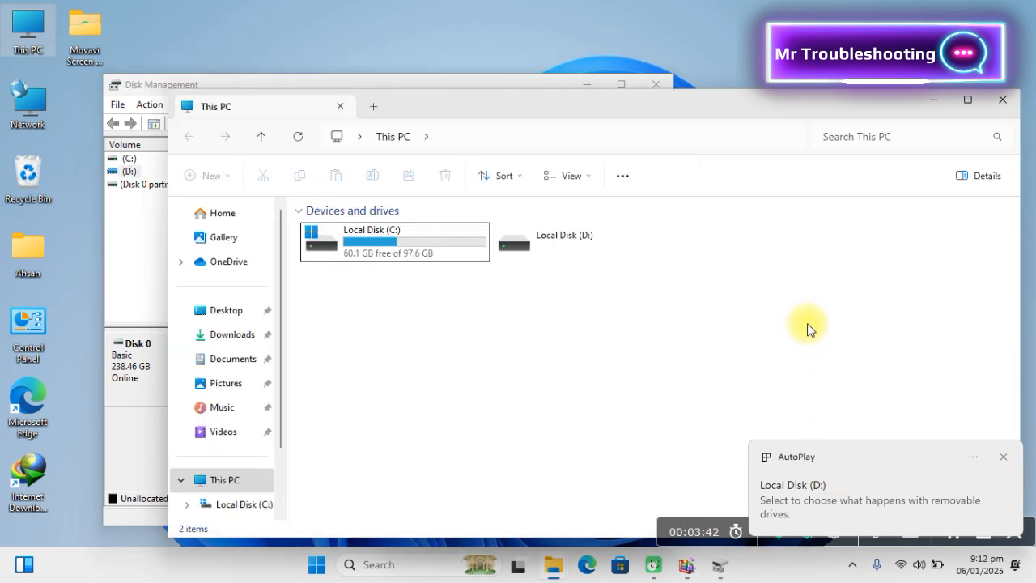
right_click(560, 315)
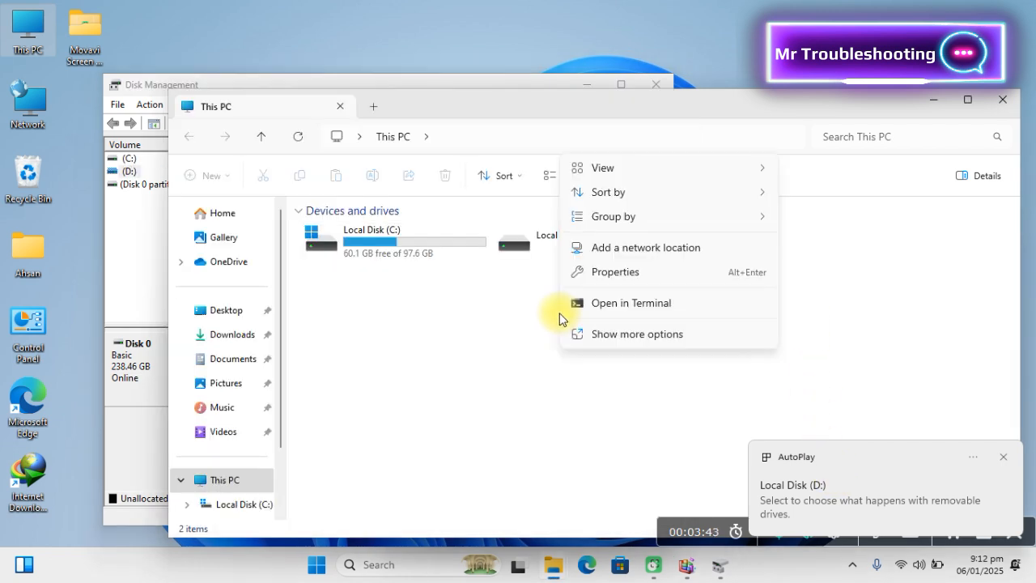
click(620, 274)
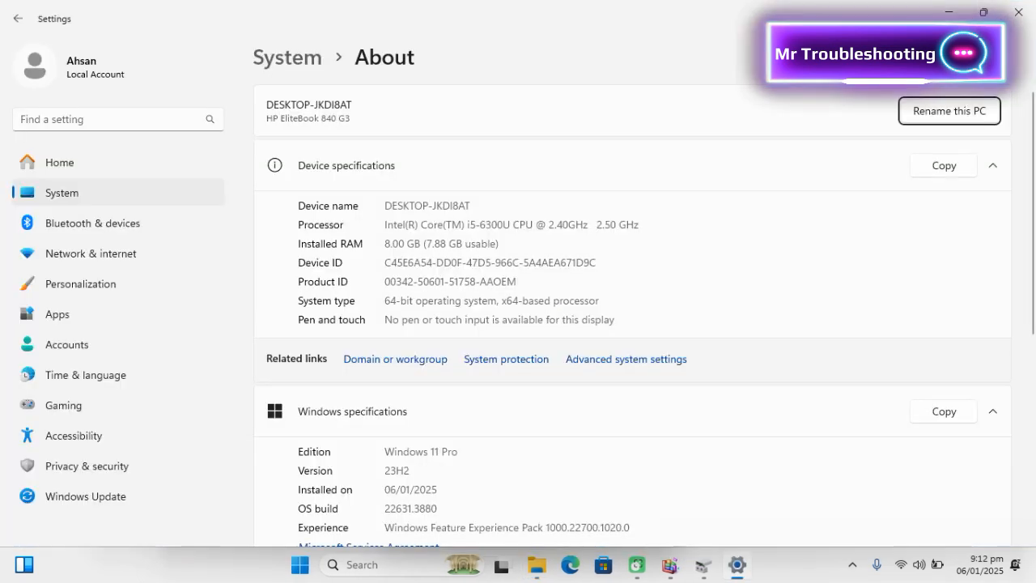
click(949, 13)
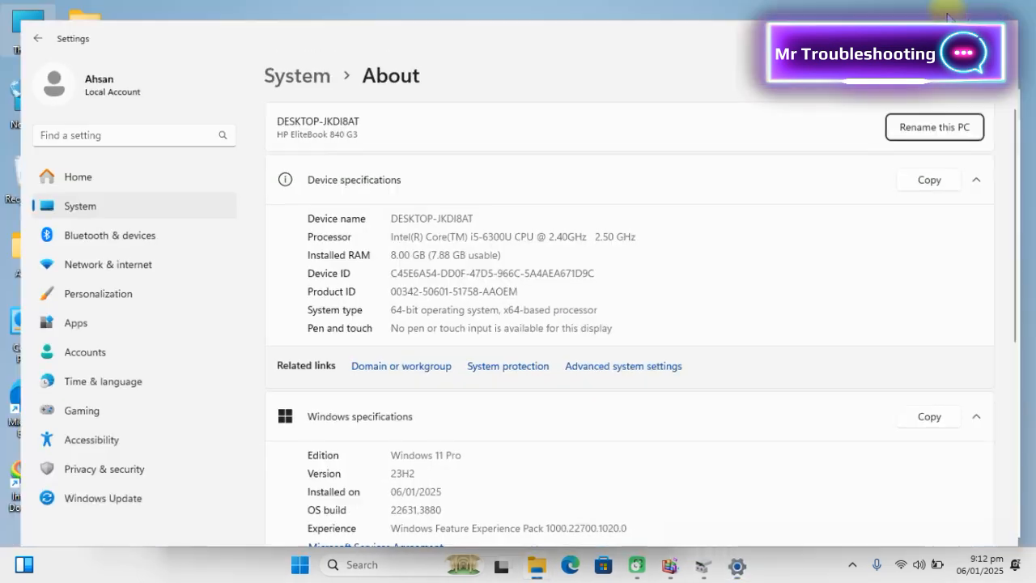
right_click(633, 279)
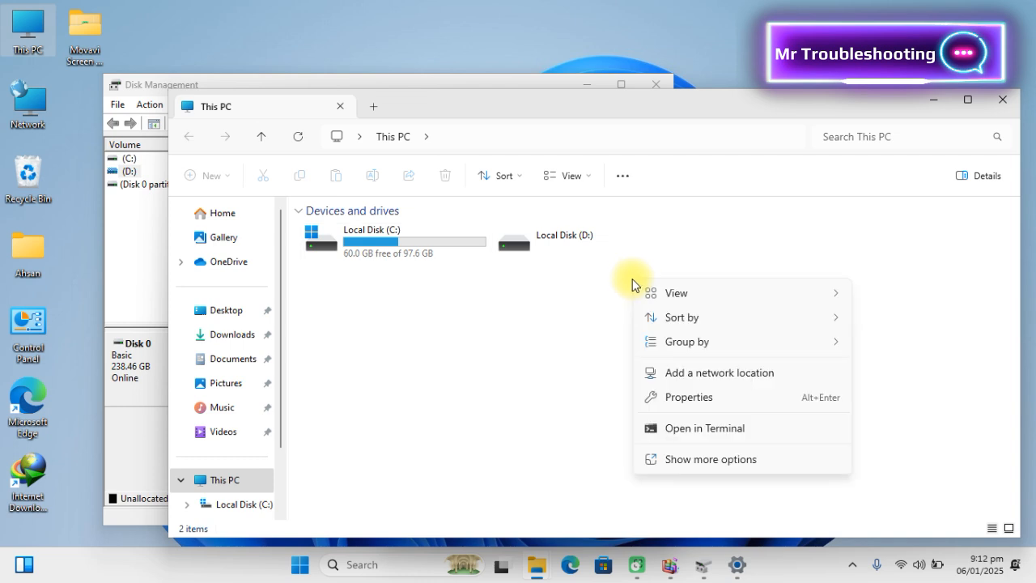
click(589, 316)
Open the format settings for Local Disk (D:) and keep NTFS, 4096 bytes allocation unit size and Quick Format.
click(577, 243)
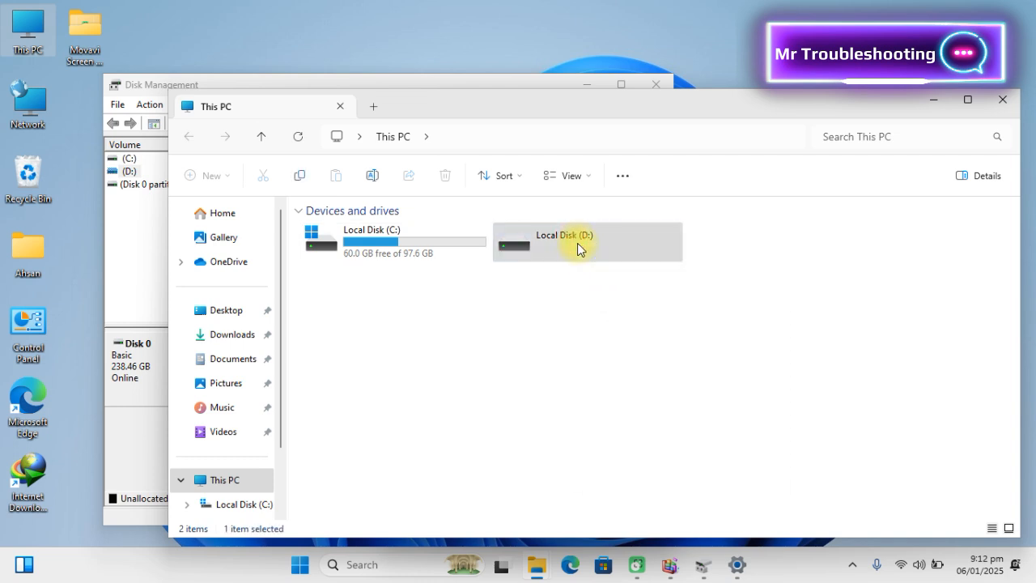
right_click(577, 243)
click(544, 243)
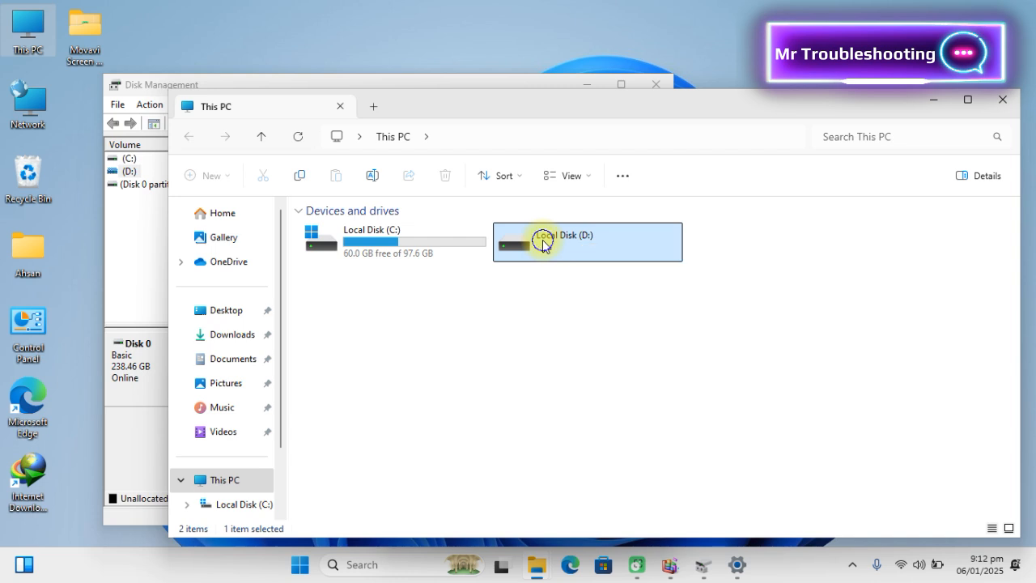
right_click(542, 239)
click(609, 369)
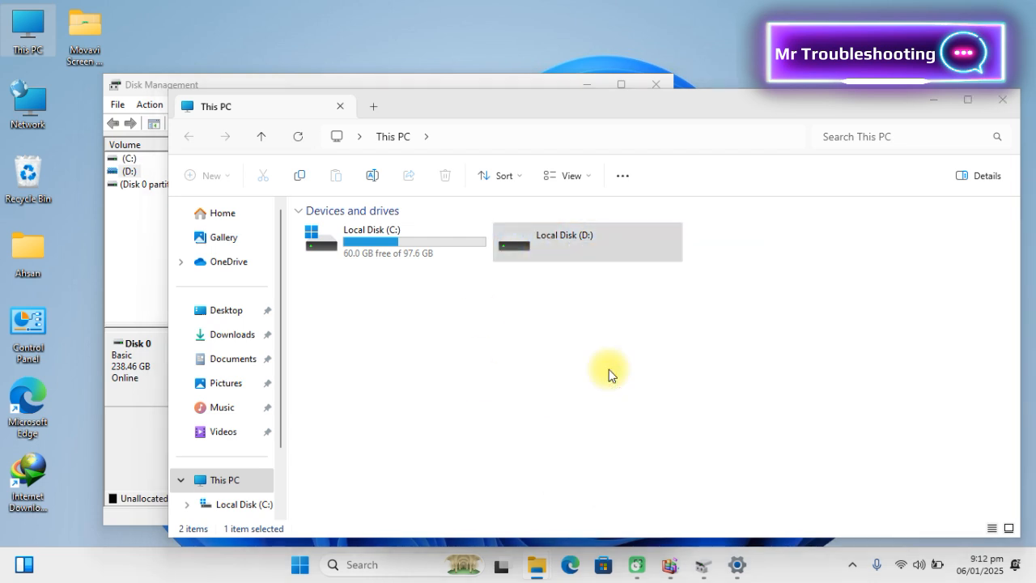
click(271, 243)
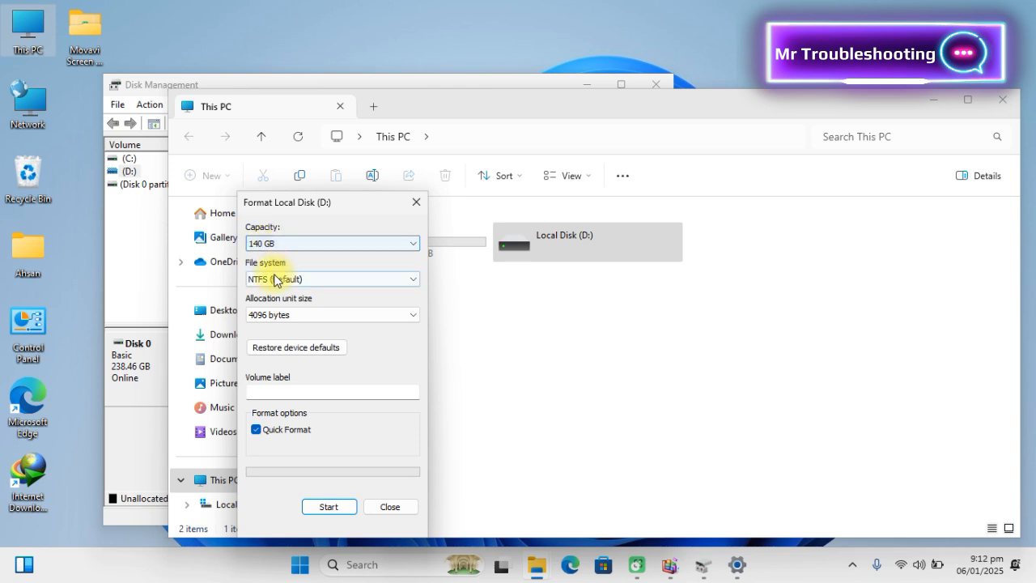
click(270, 279)
click(263, 368)
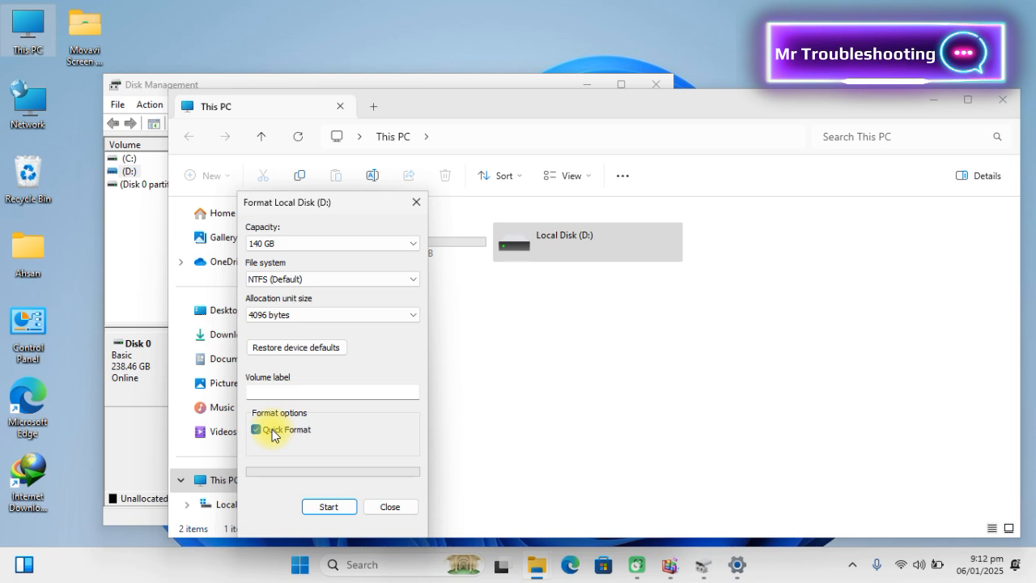
Run the format of Local Disk (D:), accepting the erasure of all its data, and close the format dialog once done.
click(316, 505)
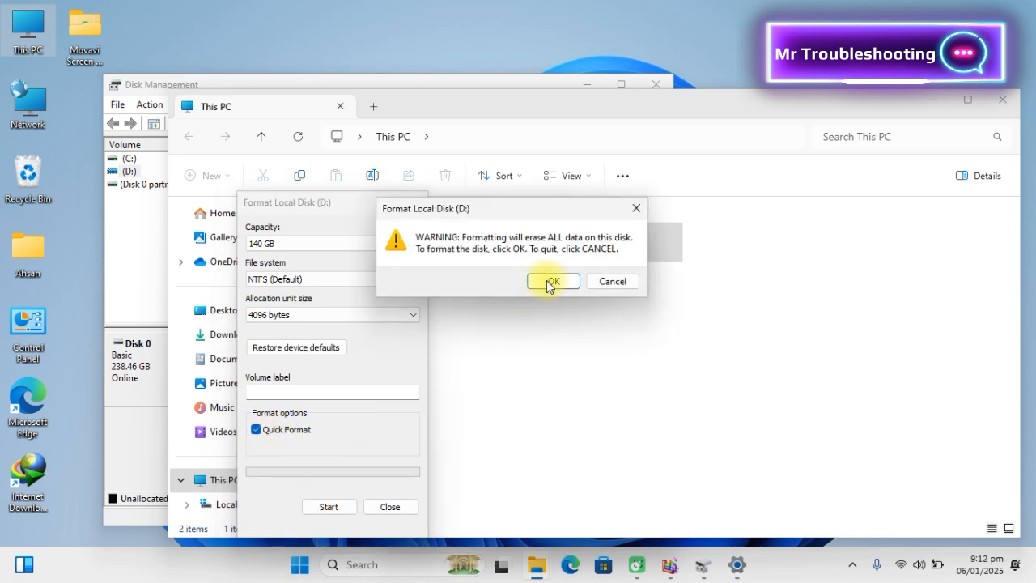
click(550, 281)
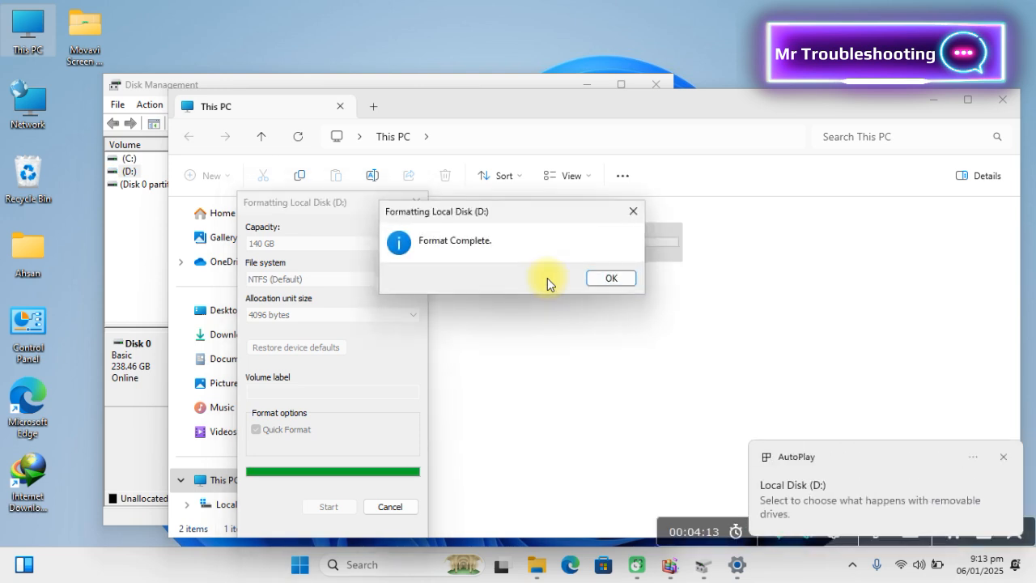
click(610, 279)
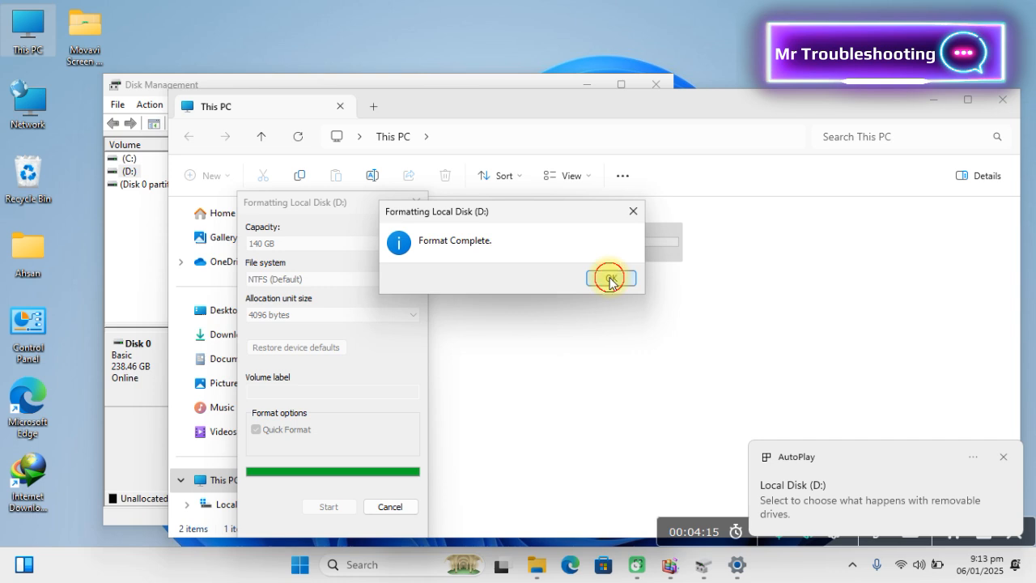
click(398, 509)
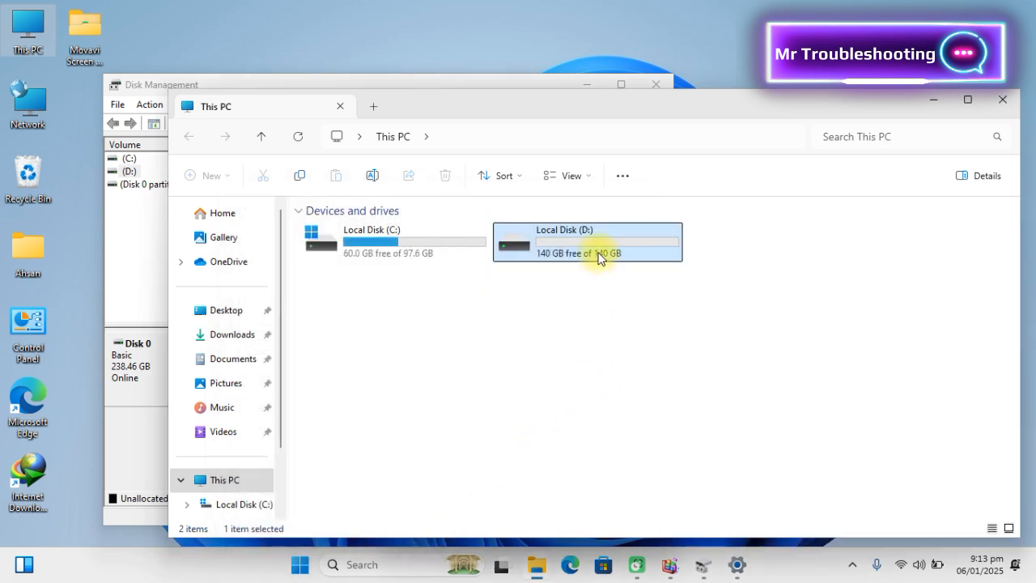
Open Local Disk (D:) and create a folder with the default name in it.
mouse_move(599, 258)
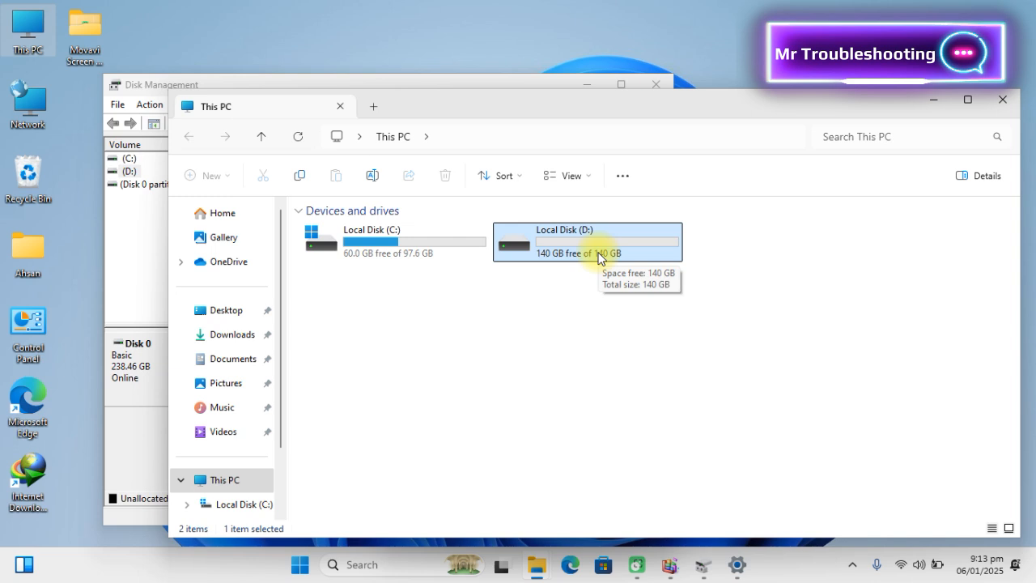
double_click(598, 257)
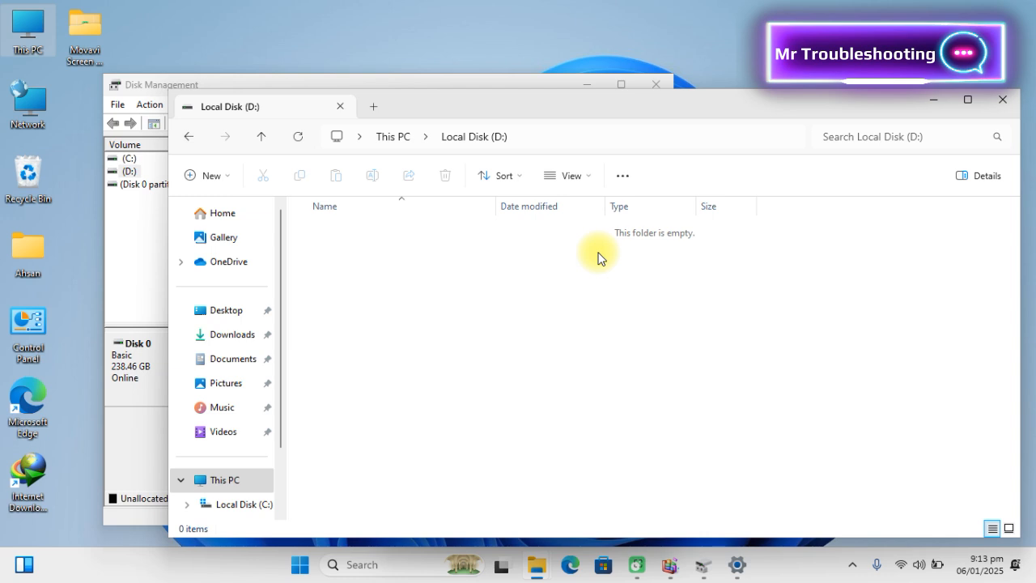
right_click(524, 256)
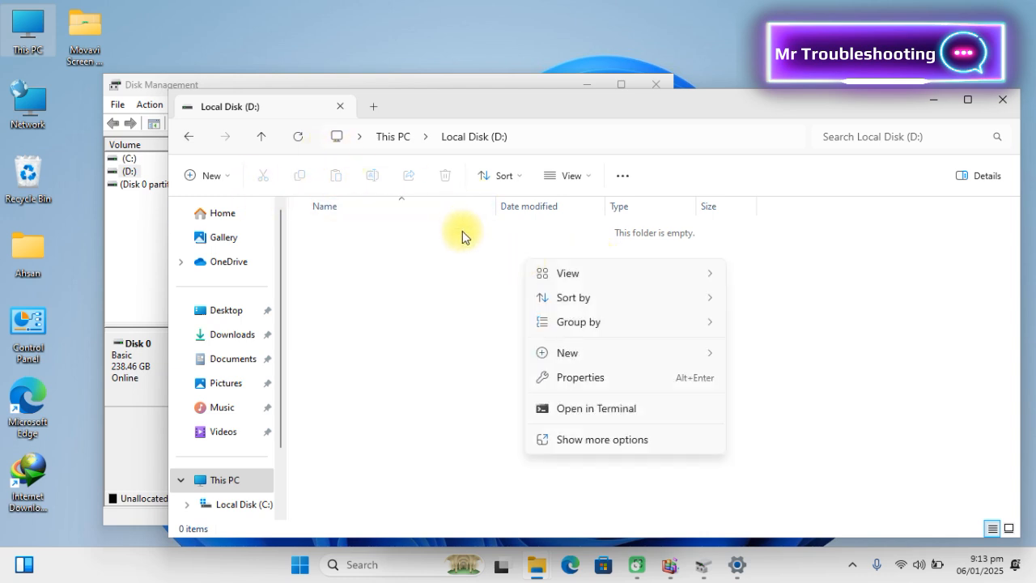
mouse_move(578, 350)
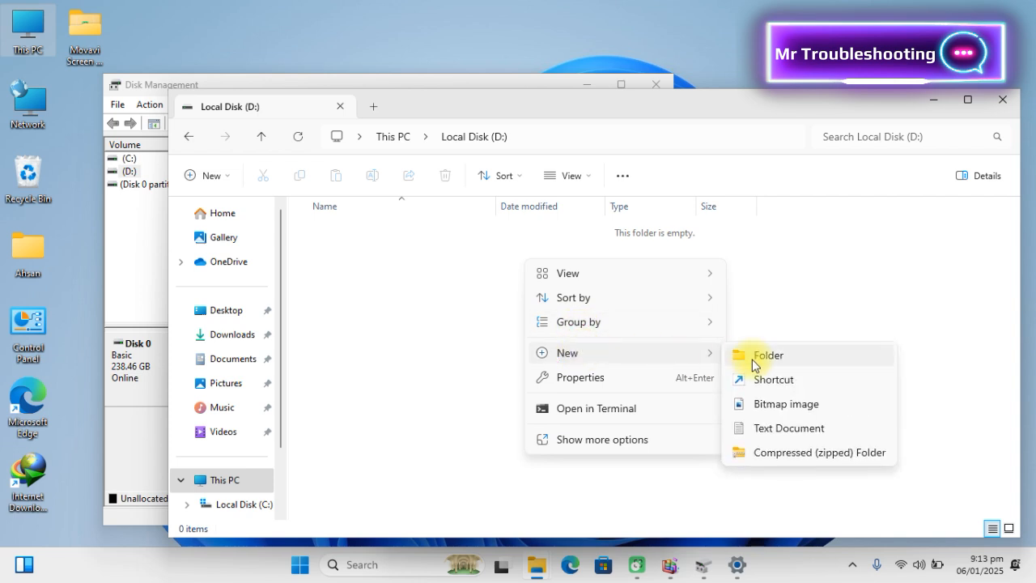
click(751, 356)
click(534, 325)
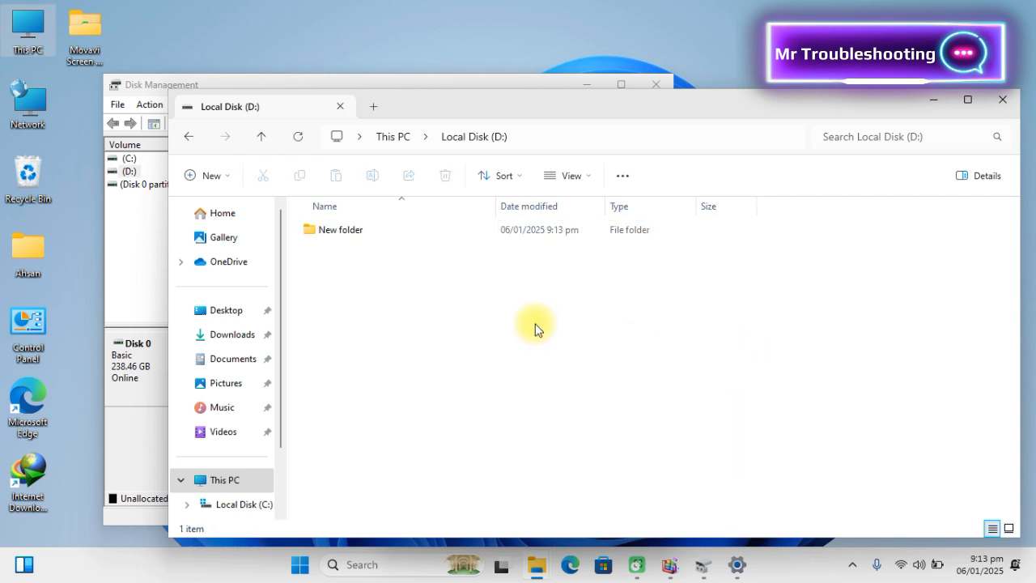
Return to This PC and close it, reopen it from the desktop to check the drives, and close it again.
click(184, 136)
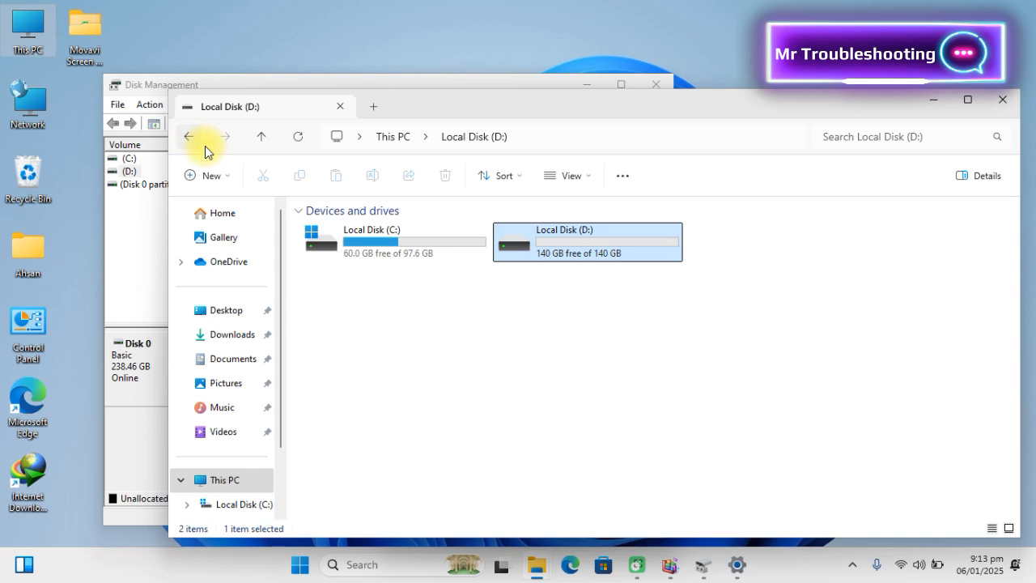
click(1002, 100)
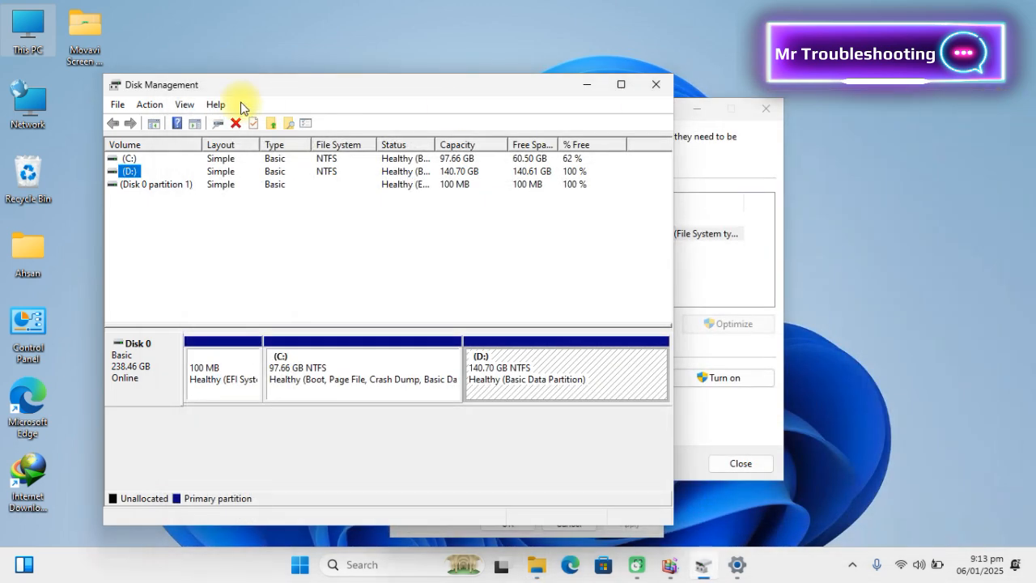
double_click(28, 31)
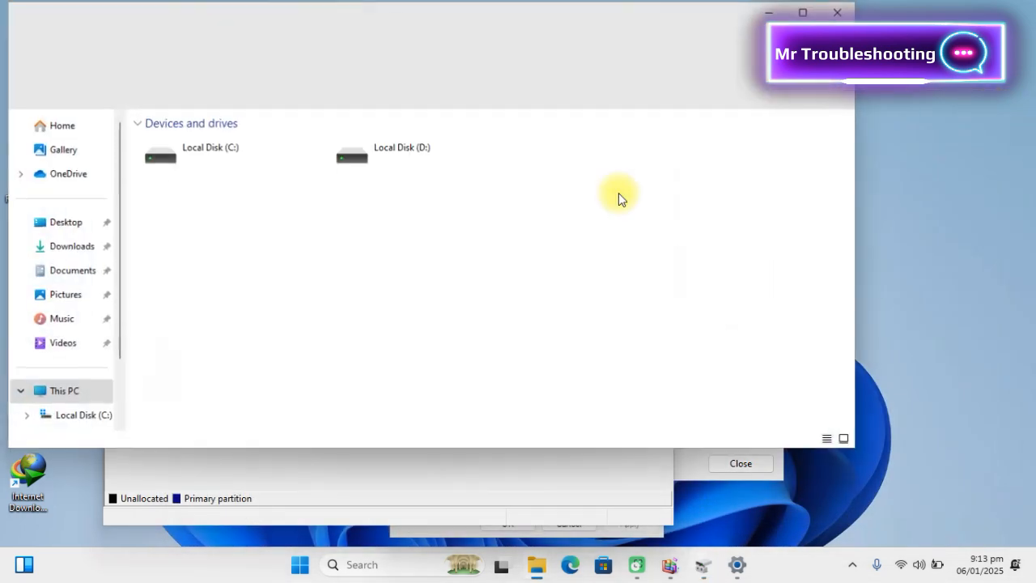
click(450, 237)
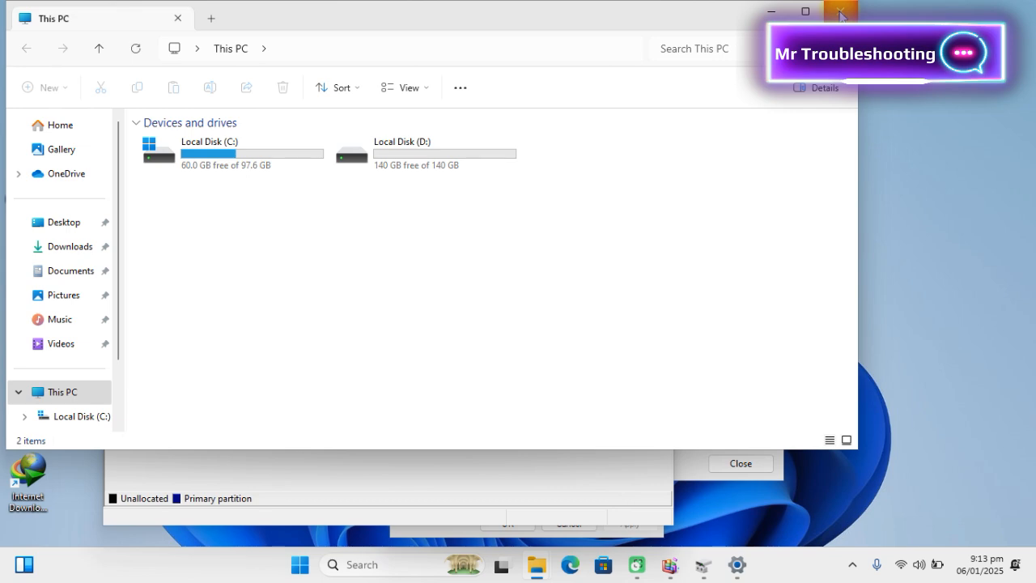
click(840, 14)
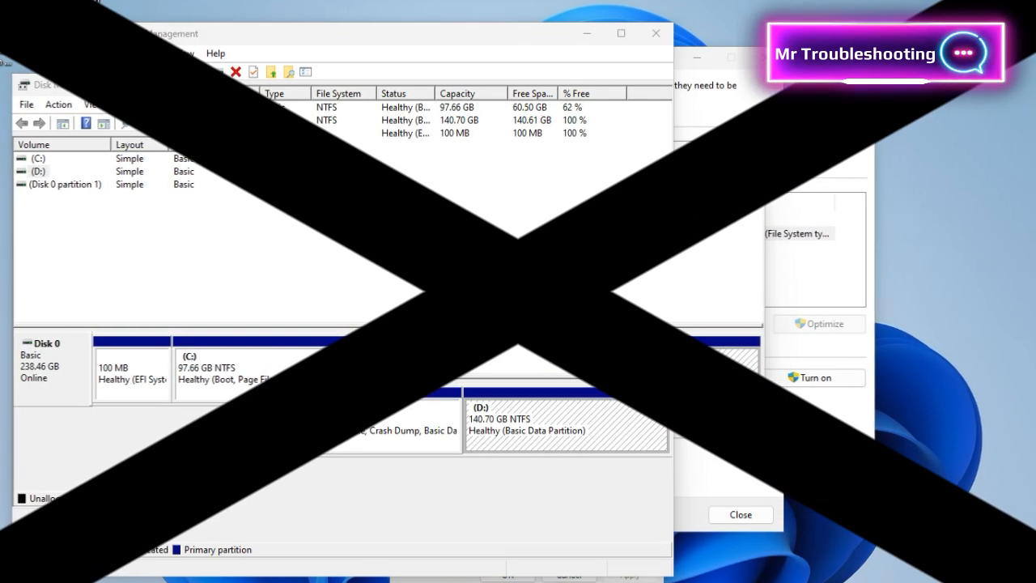